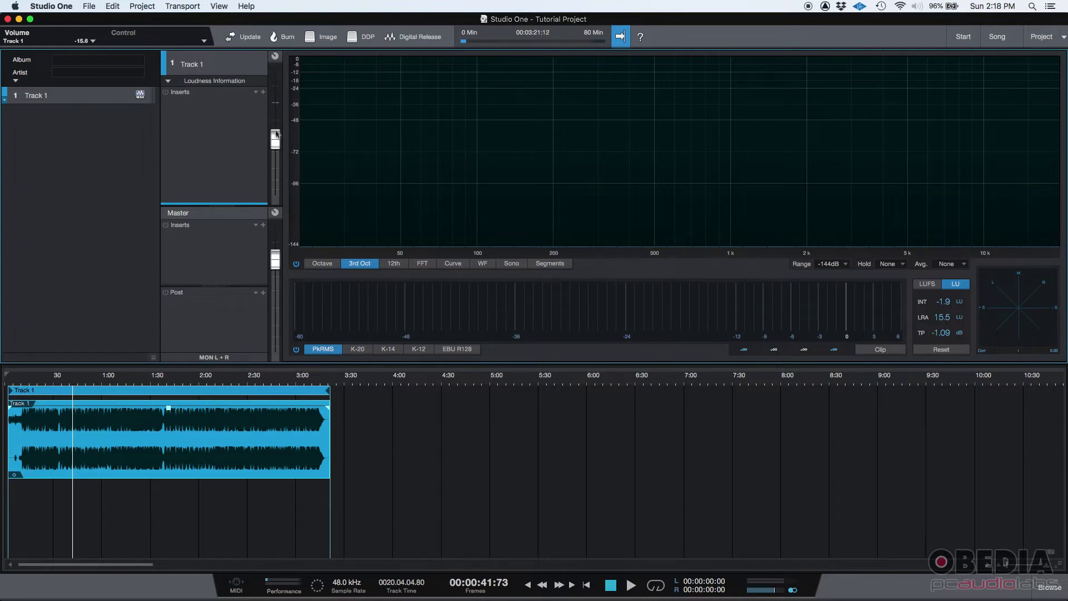
Step: Select Track 1 in the Tutorial Project to show its empty spectrum analyzer and idle meters
{"action": "mouse_move", "coordinate": [277, 134]}
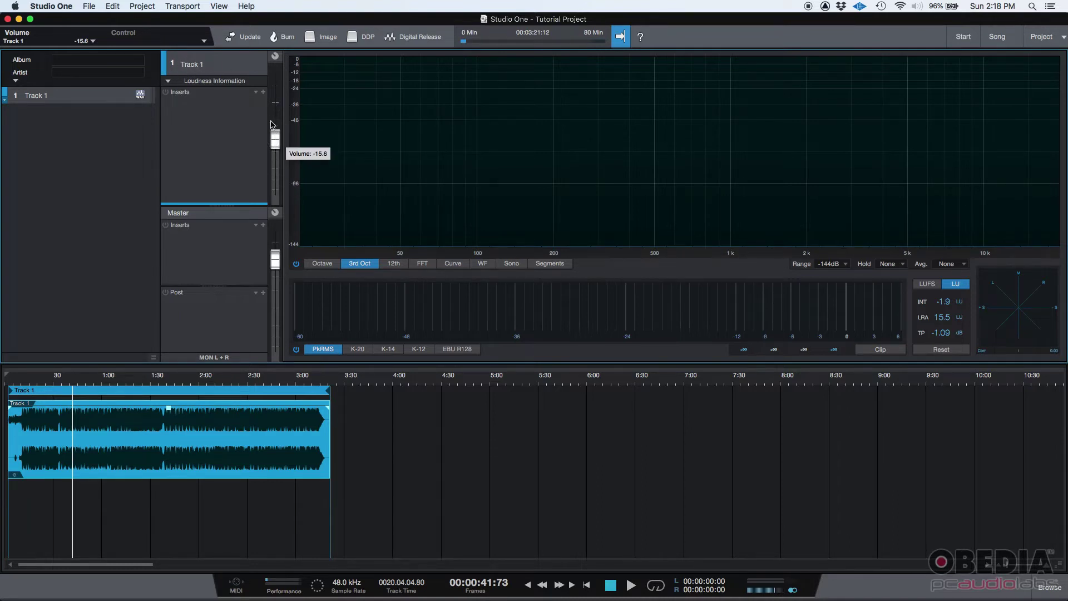
Step: Play the project and move Track 1's volume fader through about -30, -21.8 and -14.4 dB
{"action": "left_click", "coordinate": [631, 584]}
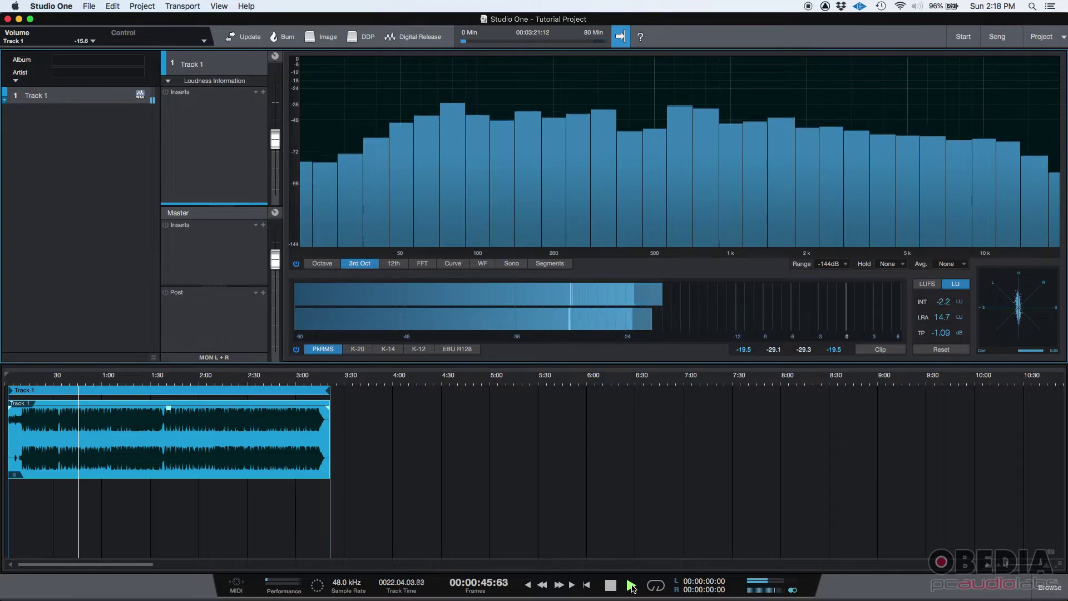
{"action": "left_click_drag", "start_coordinate": [277, 139], "coordinate": [279, 170]}
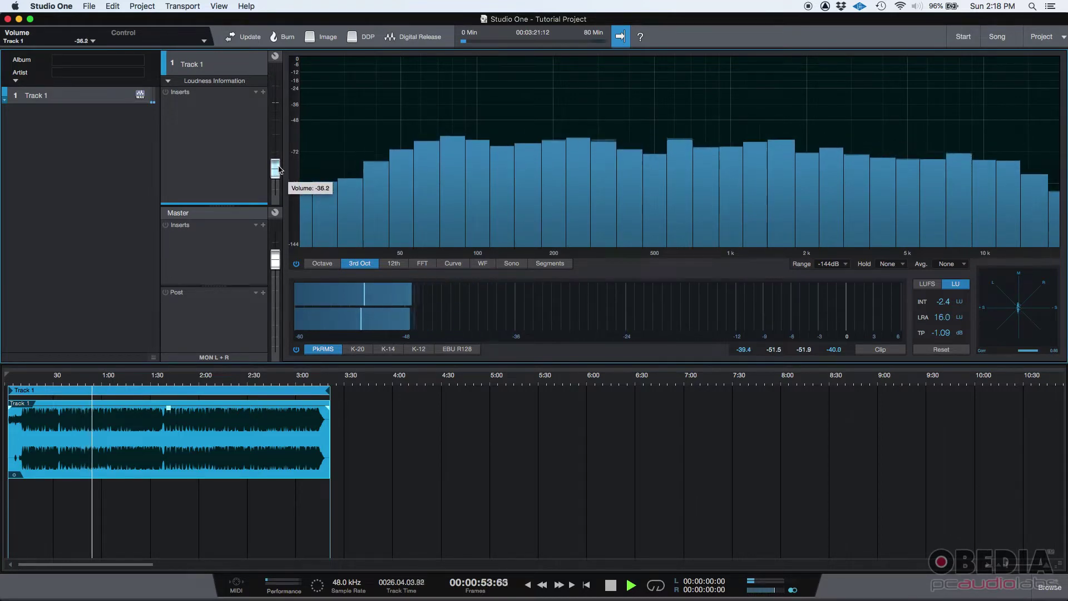
{"action": "mouse_move", "coordinate": [478, 123]}
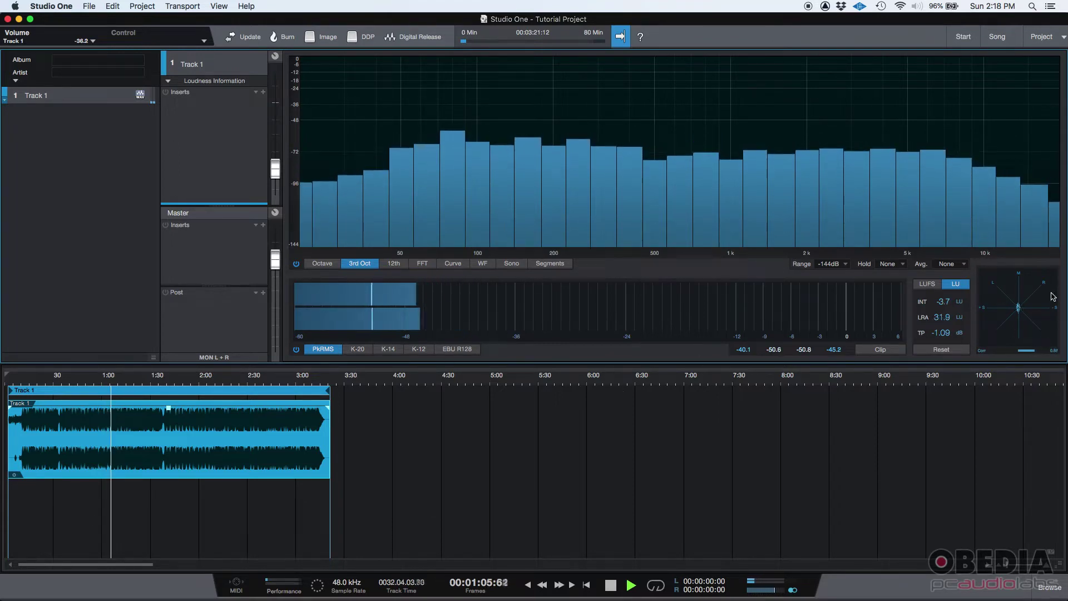
{"action": "mouse_move", "coordinate": [275, 168]}
{"action": "left_mouse_down"}
{"action": "mouse_move", "coordinate": [272, 130]}
{"action": "mouse_move", "coordinate": [276, 178]}
{"action": "left_mouse_up"}
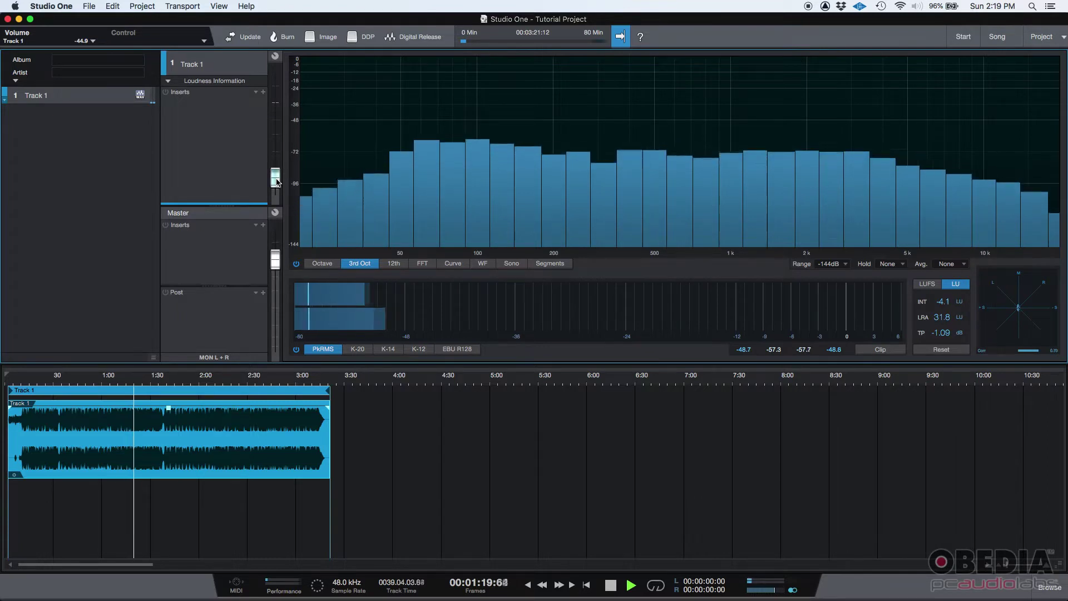
{"action": "mouse_move", "coordinate": [275, 180]}
{"action": "left_mouse_down"}
{"action": "mouse_move", "coordinate": [278, 138]}
{"action": "mouse_move", "coordinate": [278, 166]}
{"action": "left_mouse_up"}
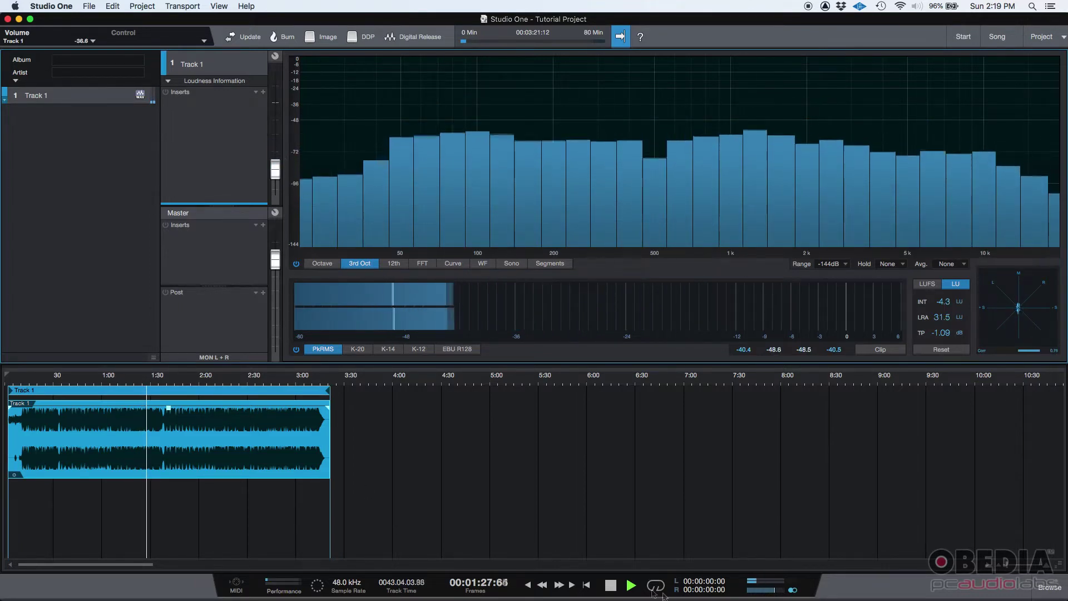
Step: Stop playback and cycle the analyzer through 12th, FFT, Curve, WF, Sono, Segments, Octave, ending on 3rd Oct
{"action": "key", "text": "space"}
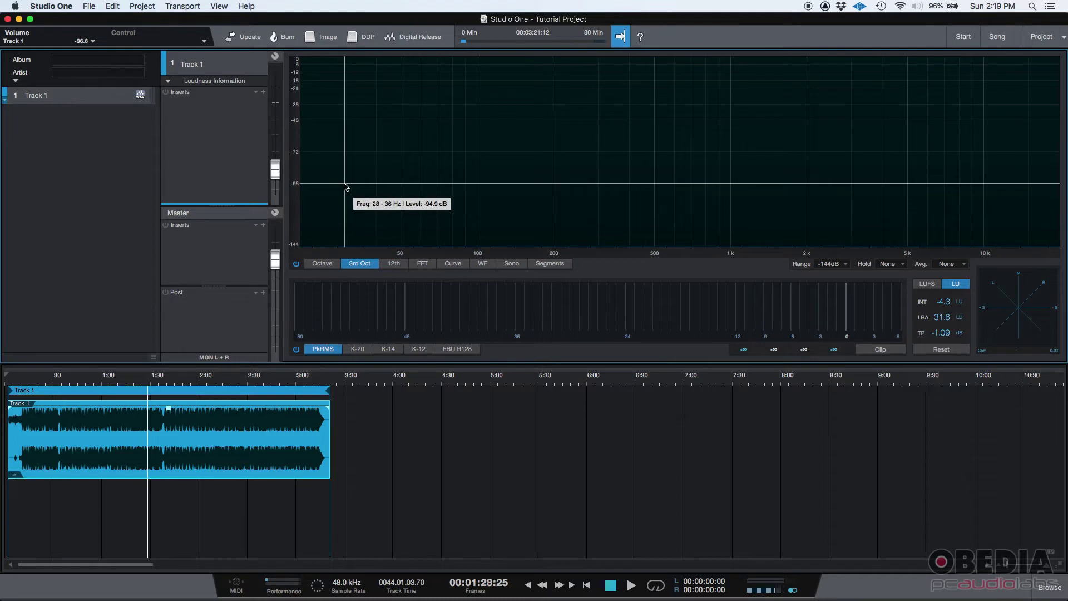
{"action": "left_click", "coordinate": [392, 264]}
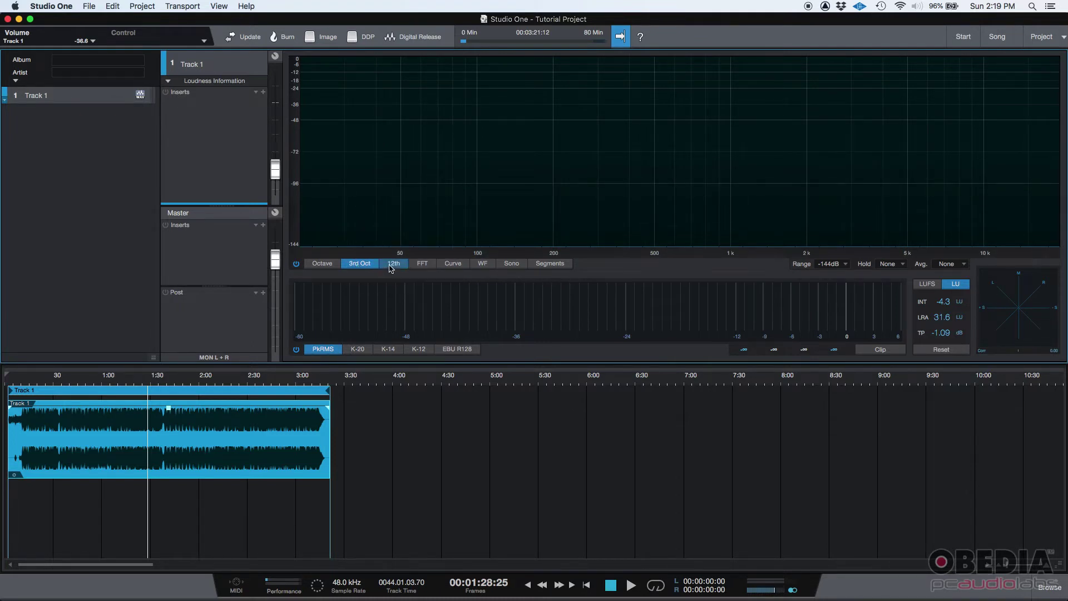
{"action": "left_click", "coordinate": [424, 264]}
{"action": "left_click", "coordinate": [452, 265]}
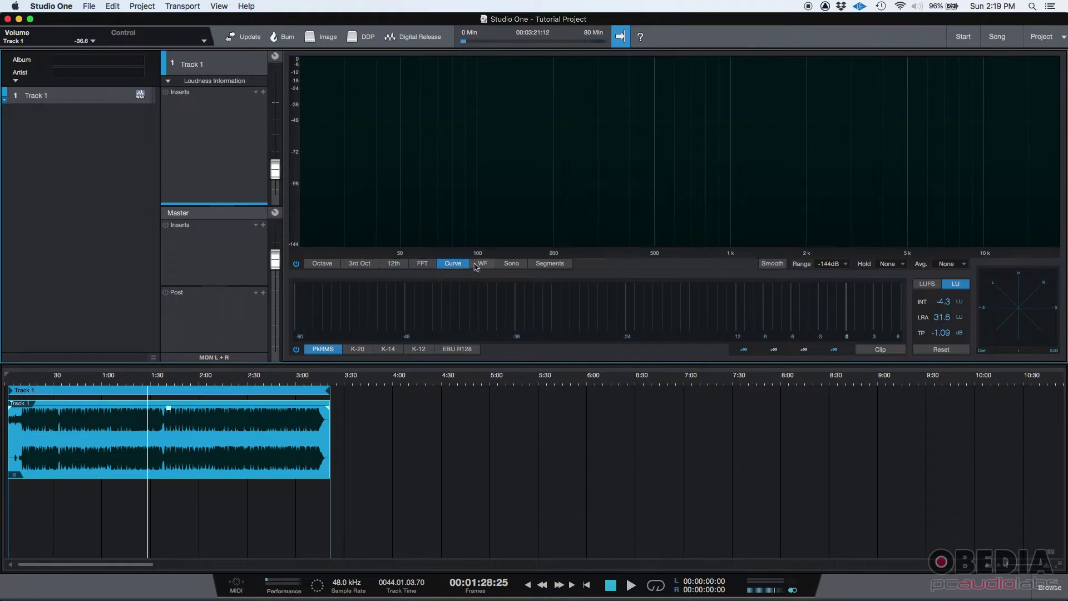
{"action": "left_click", "coordinate": [482, 264]}
{"action": "left_click", "coordinate": [510, 265]}
{"action": "left_click", "coordinate": [550, 264]}
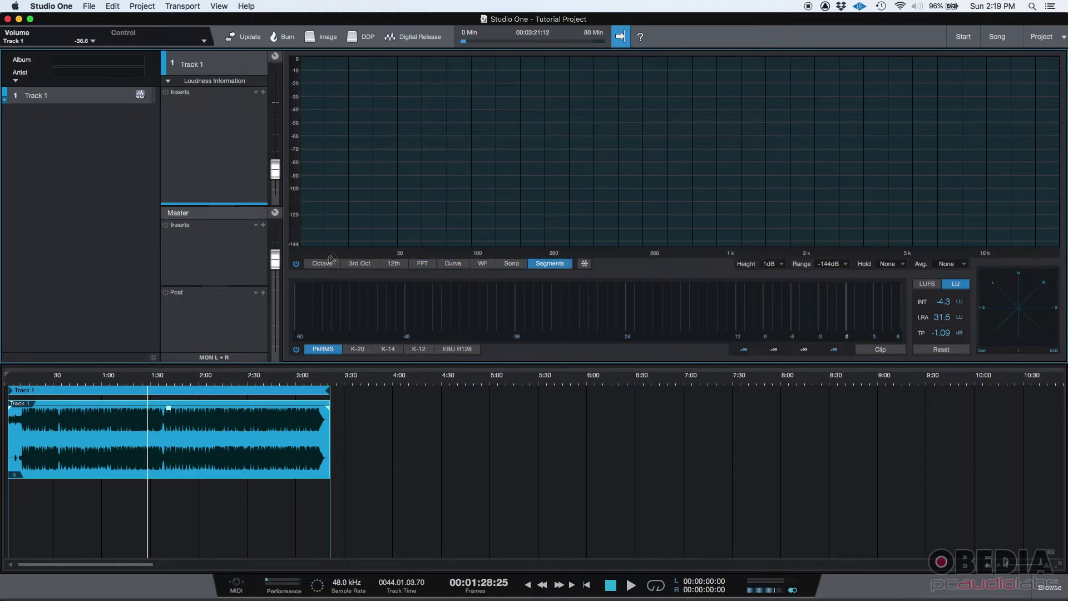
{"action": "left_click", "coordinate": [323, 264]}
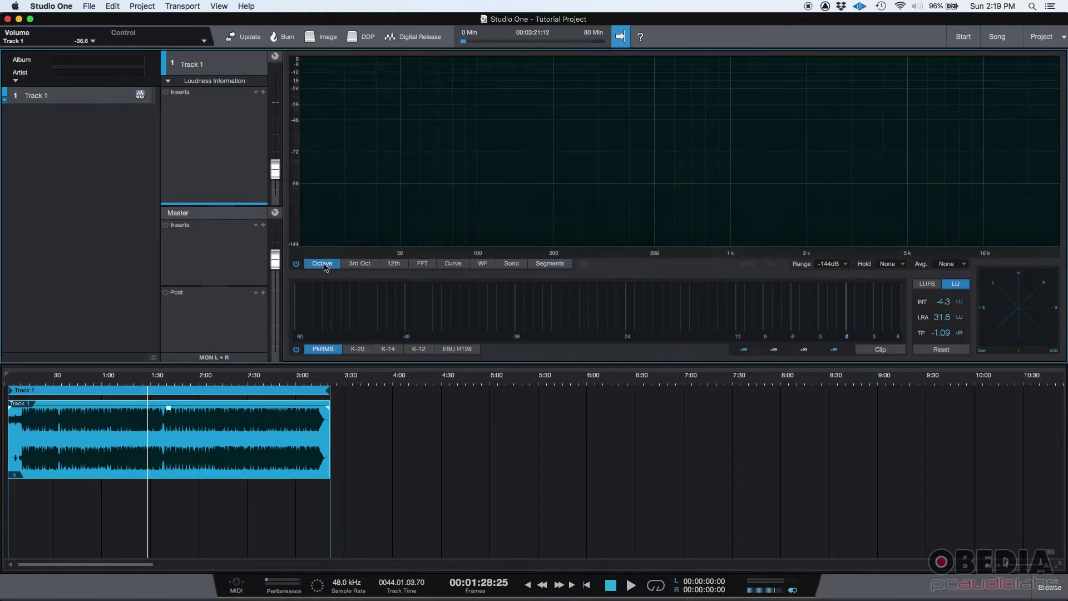
{"action": "left_click", "coordinate": [357, 265]}
{"action": "left_click", "coordinate": [630, 584]}
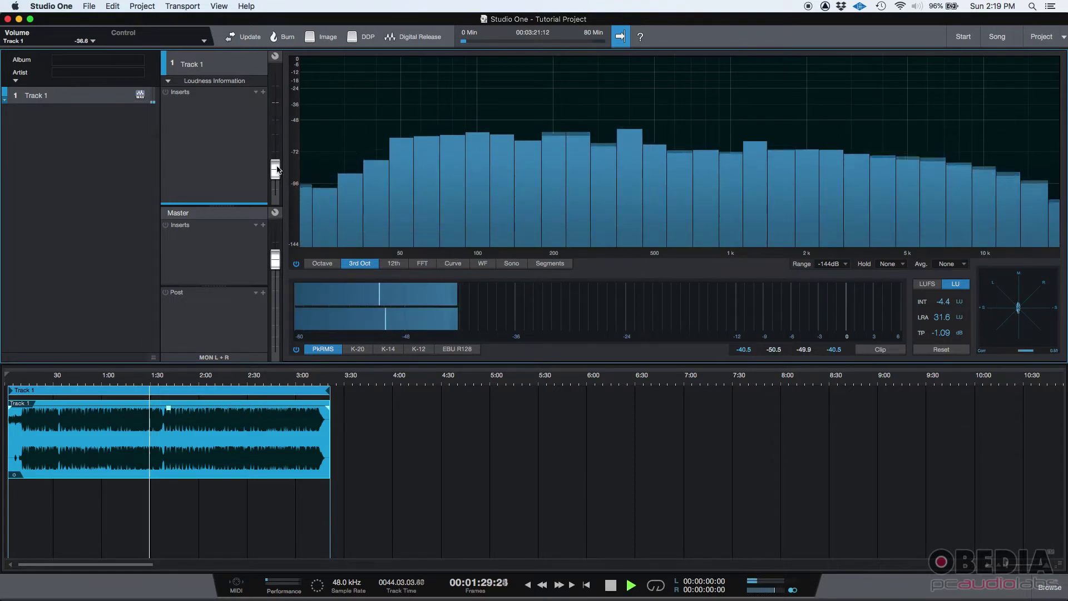
{"action": "left_click_drag", "start_coordinate": [275, 169], "coordinate": [274, 153]}
{"action": "left_click", "coordinate": [322, 264]}
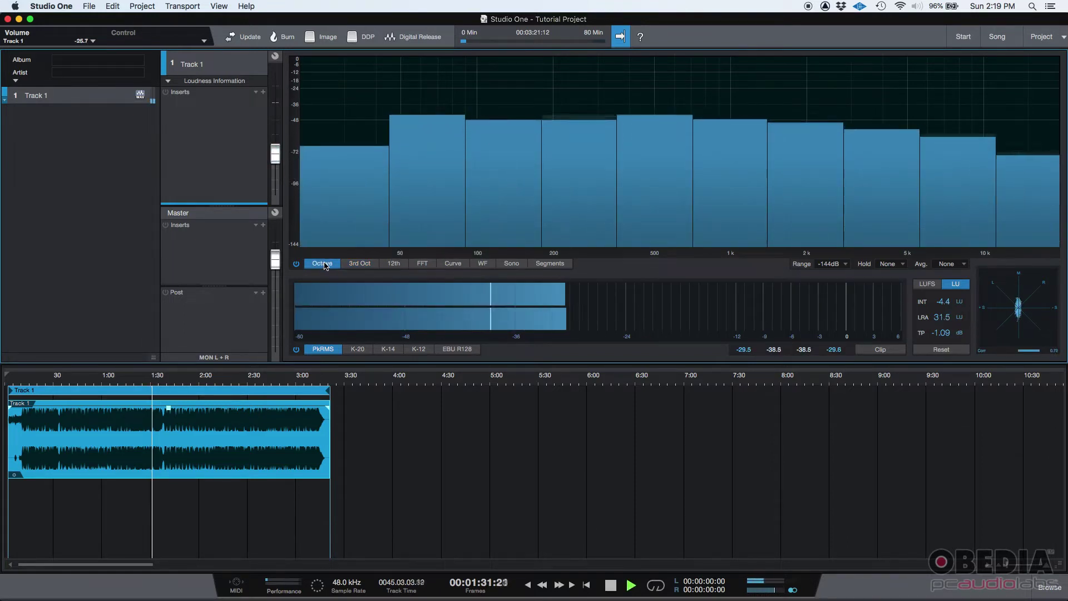
{"action": "left_click", "coordinate": [358, 264]}
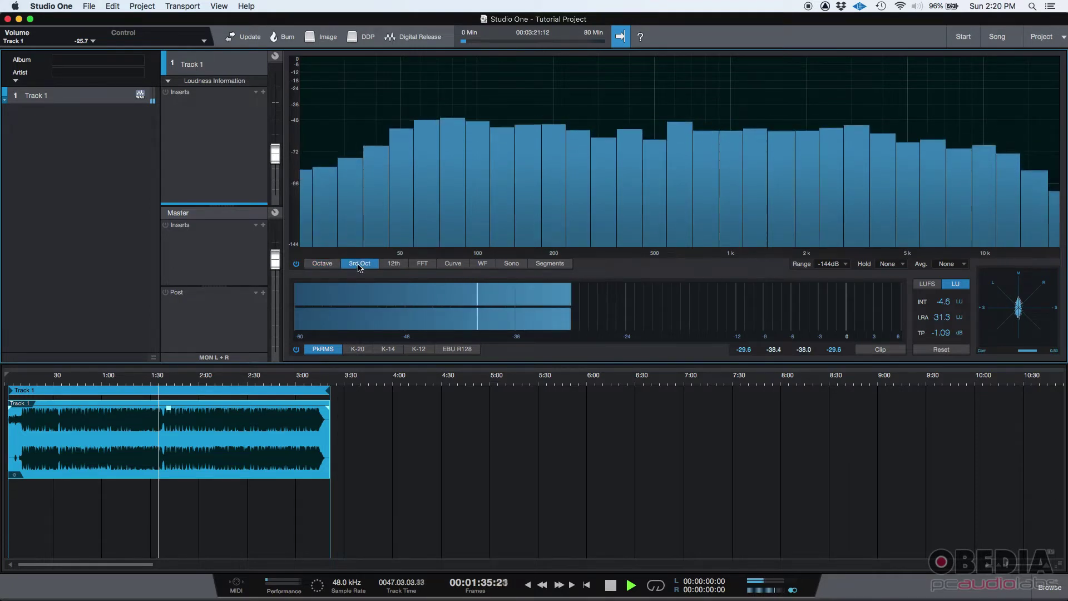
{"action": "left_click", "coordinate": [401, 265]}
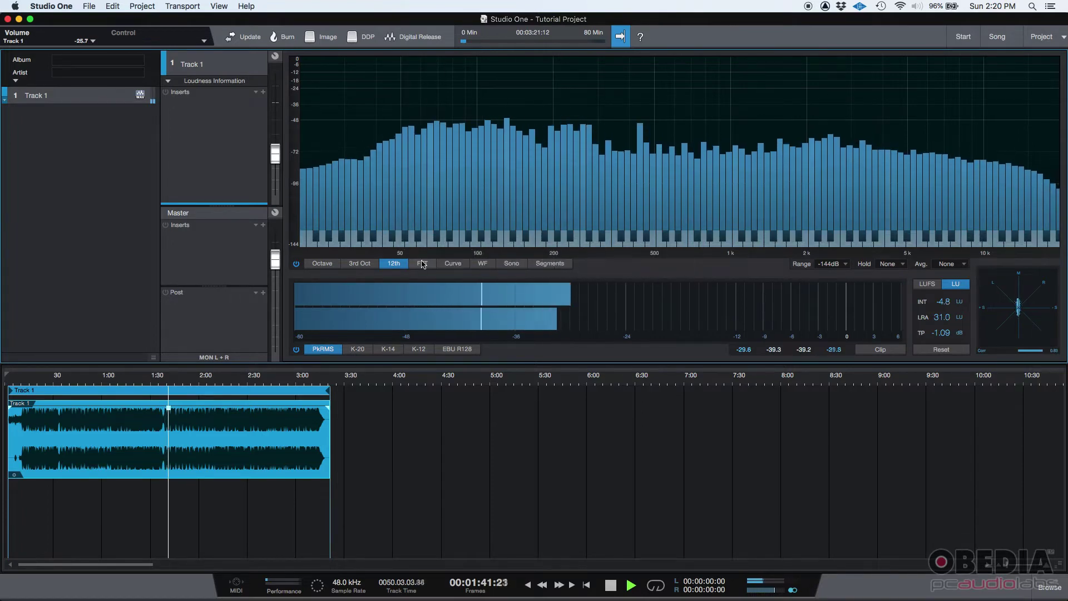
{"action": "left_click", "coordinate": [422, 263]}
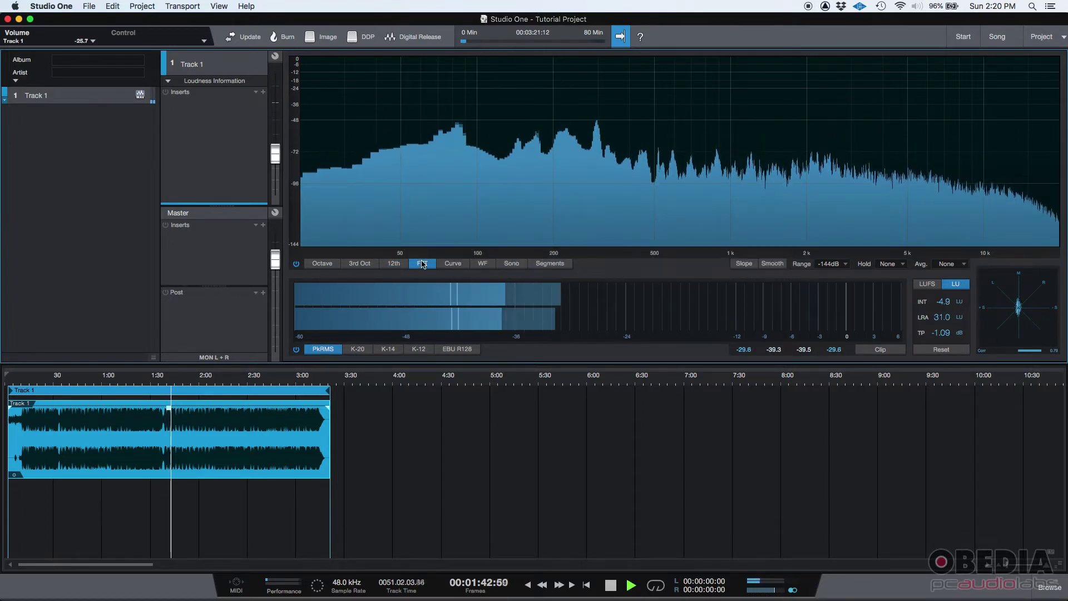
{"action": "left_click", "coordinate": [452, 263]}
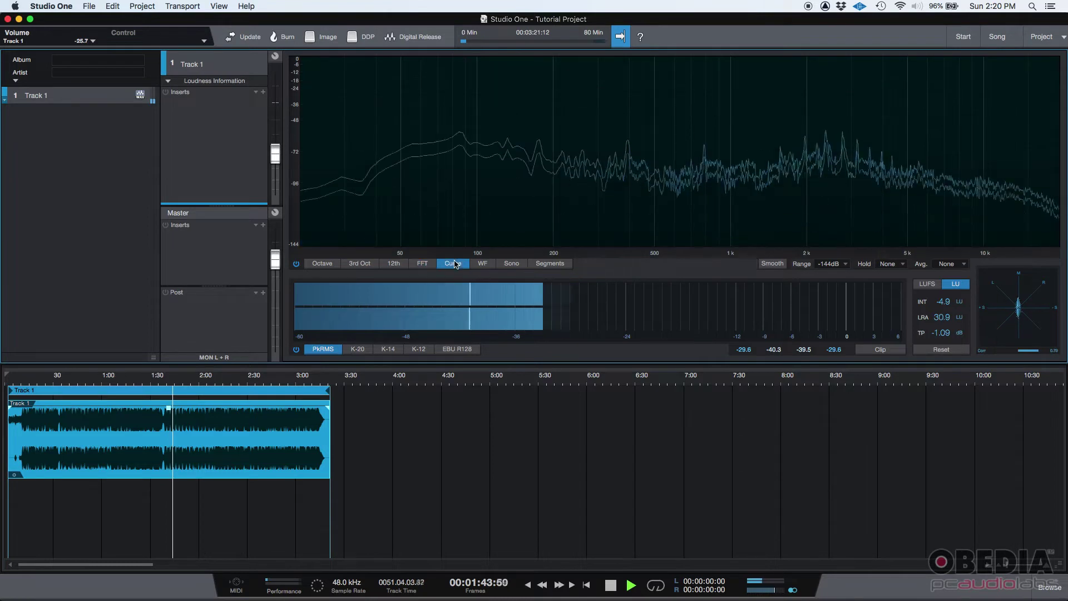
{"action": "left_click", "coordinate": [482, 264]}
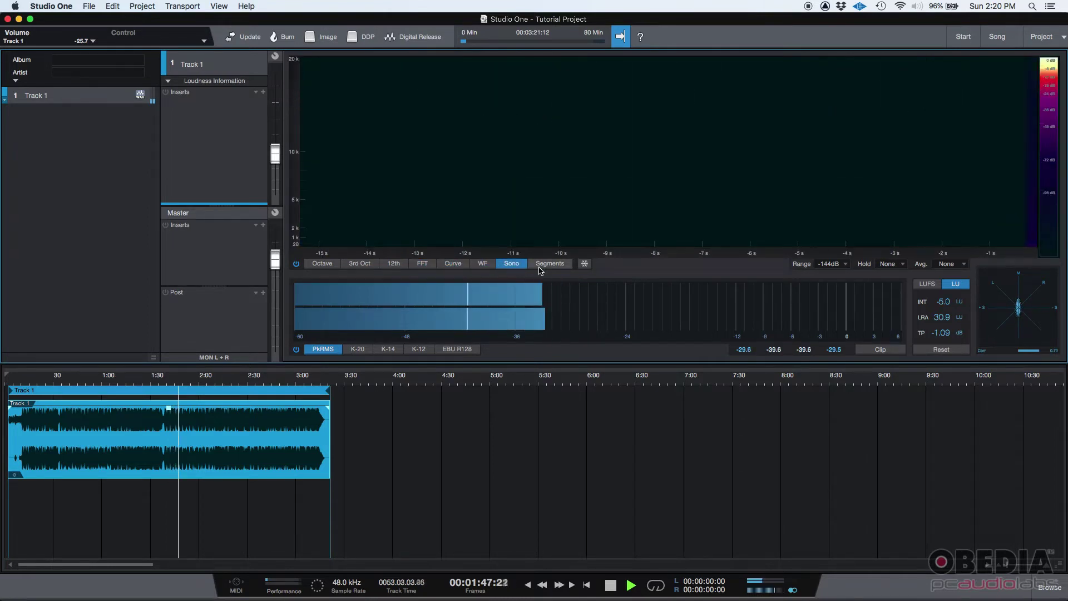
{"action": "left_click", "coordinate": [550, 263]}
{"action": "left_click", "coordinate": [361, 263]}
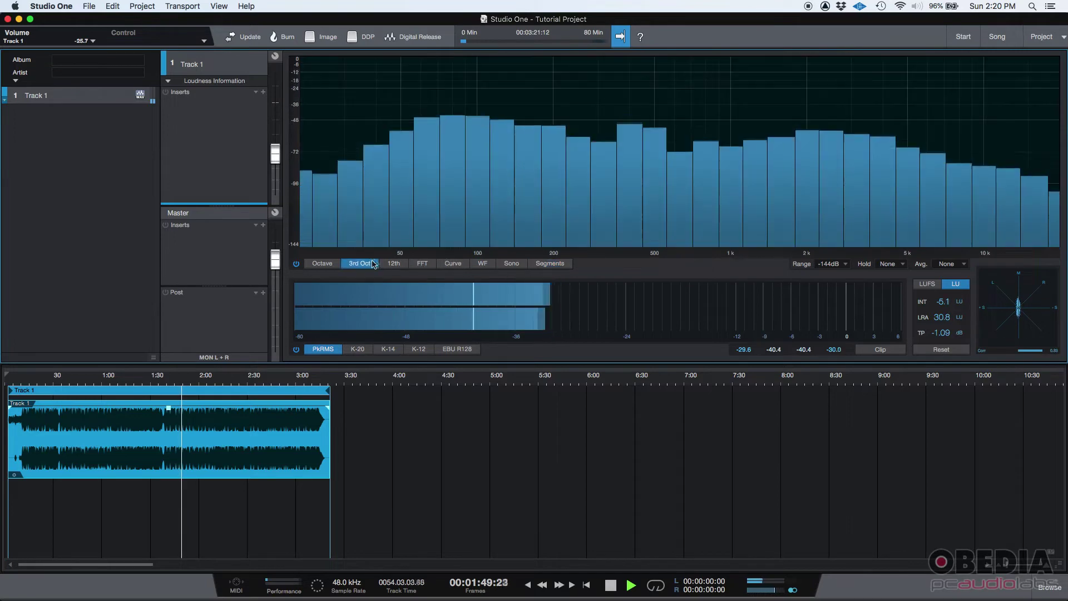
{"action": "key", "text": "space"}
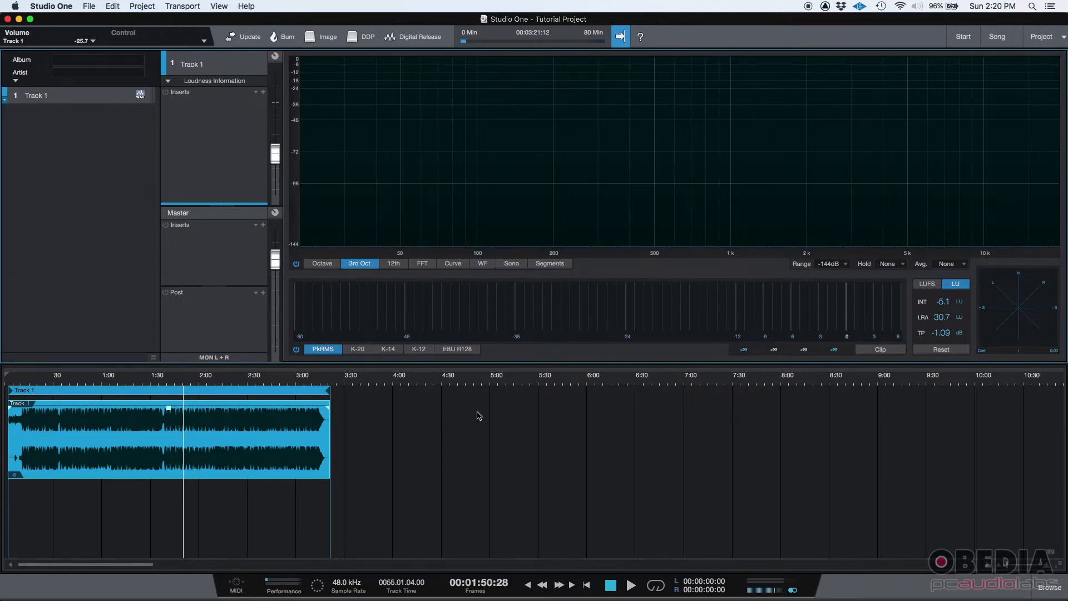
Step: Play Track 1 again and pull its volume fader down to -25.3 dB
{"action": "left_click", "coordinate": [631, 585]}
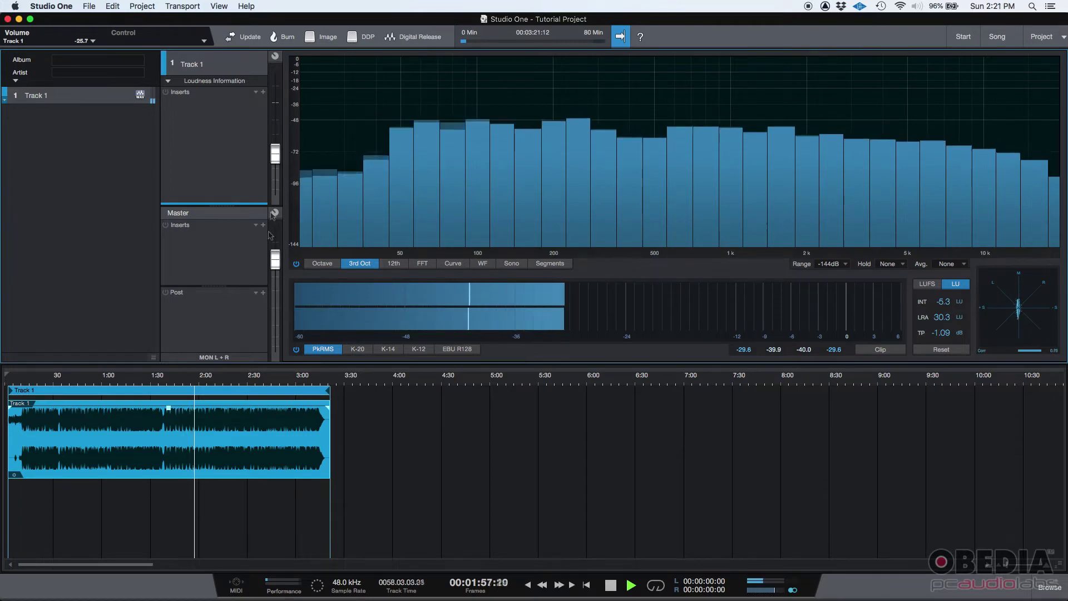
{"action": "mouse_move", "coordinate": [275, 155]}
{"action": "left_mouse_down"}
{"action": "mouse_move", "coordinate": [275, 185]}
{"action": "mouse_move", "coordinate": [274, 118]}
{"action": "mouse_move", "coordinate": [274, 154]}
{"action": "left_mouse_up"}
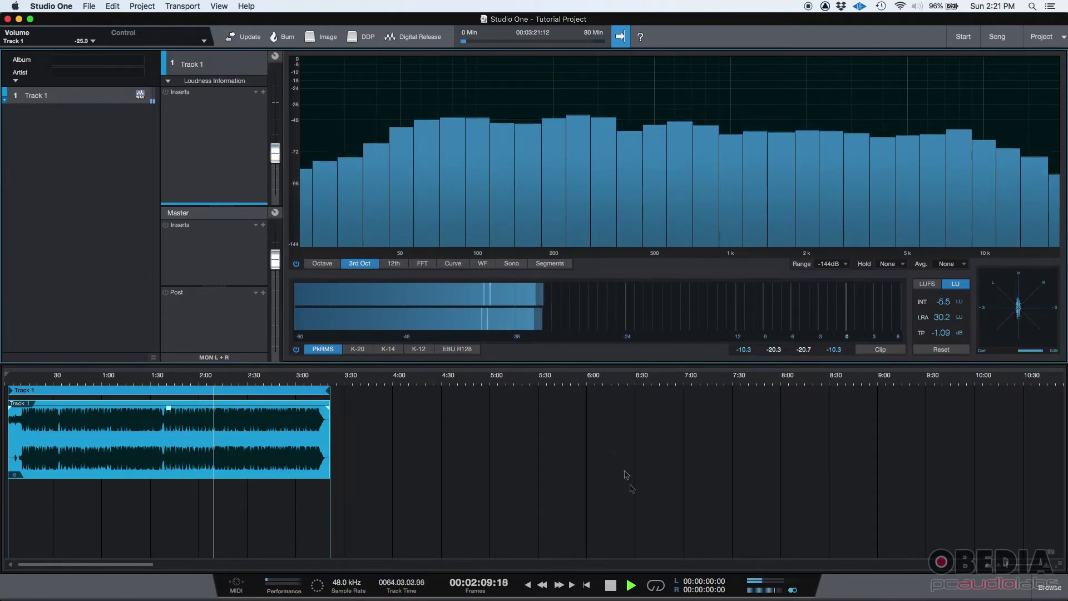
Step: Stop playback and try the K-20, K-14, K-12 and EBU R128 meter scales, then return to PkRMS
{"action": "left_click", "coordinate": [611, 584]}
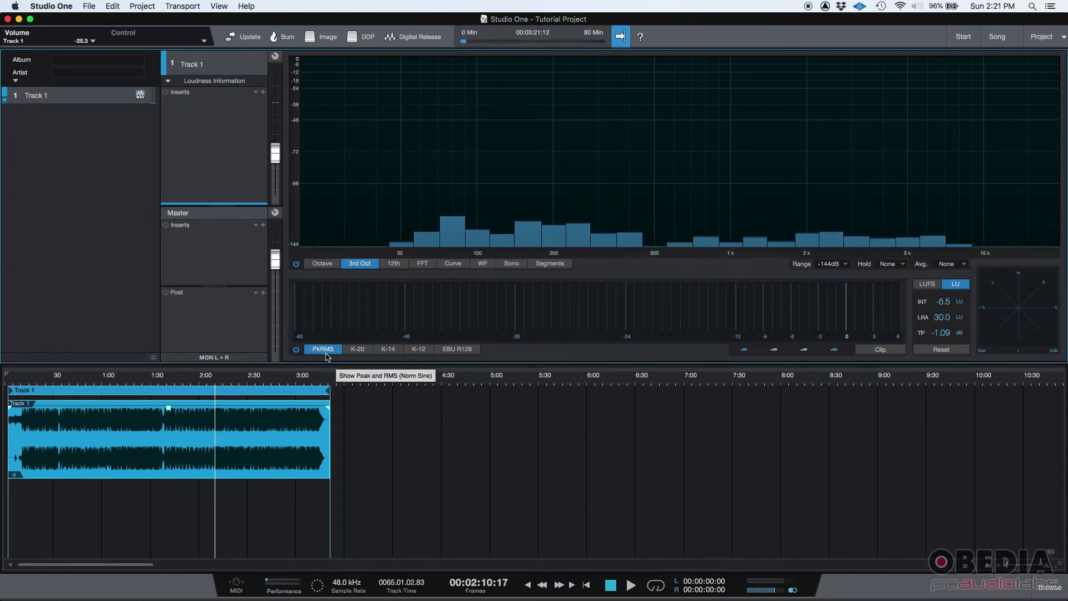
{"action": "left_click", "coordinate": [357, 349]}
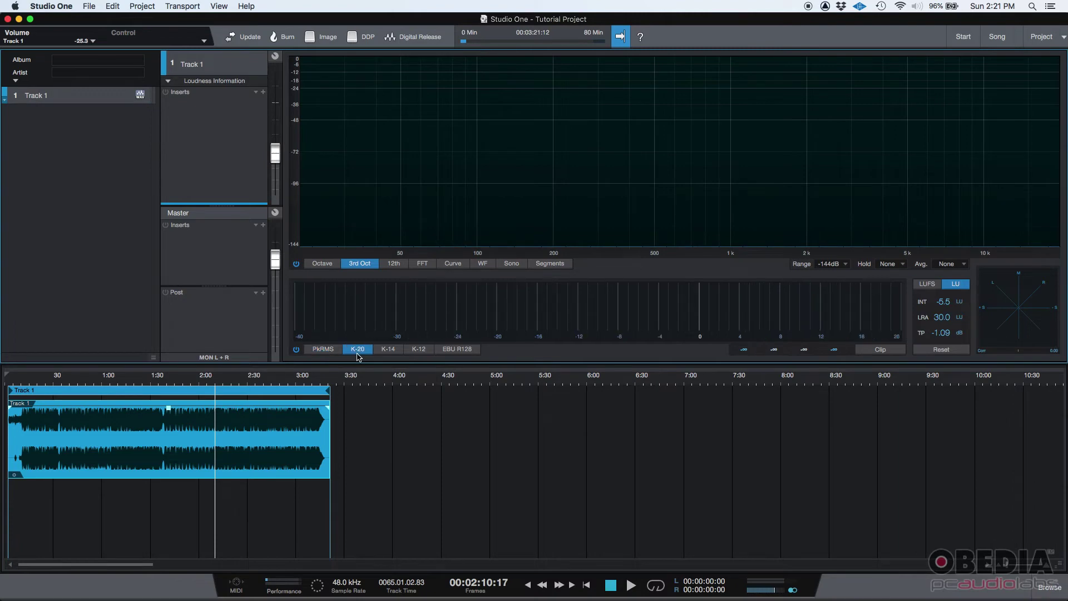
{"action": "left_click", "coordinate": [391, 351]}
{"action": "left_click", "coordinate": [421, 350]}
{"action": "left_click", "coordinate": [456, 350]}
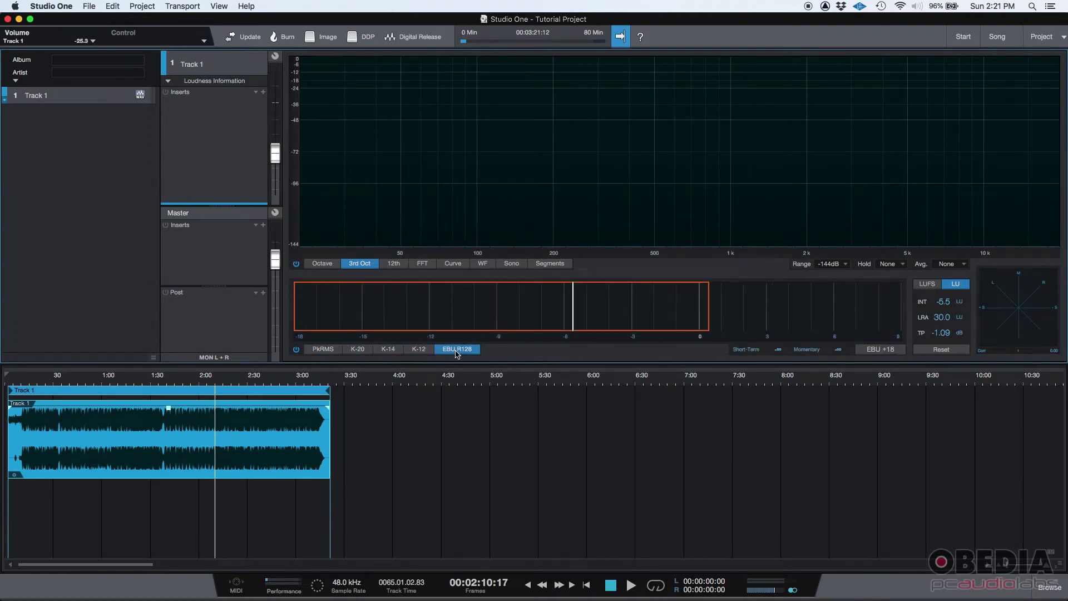
{"action": "left_click", "coordinate": [321, 352]}
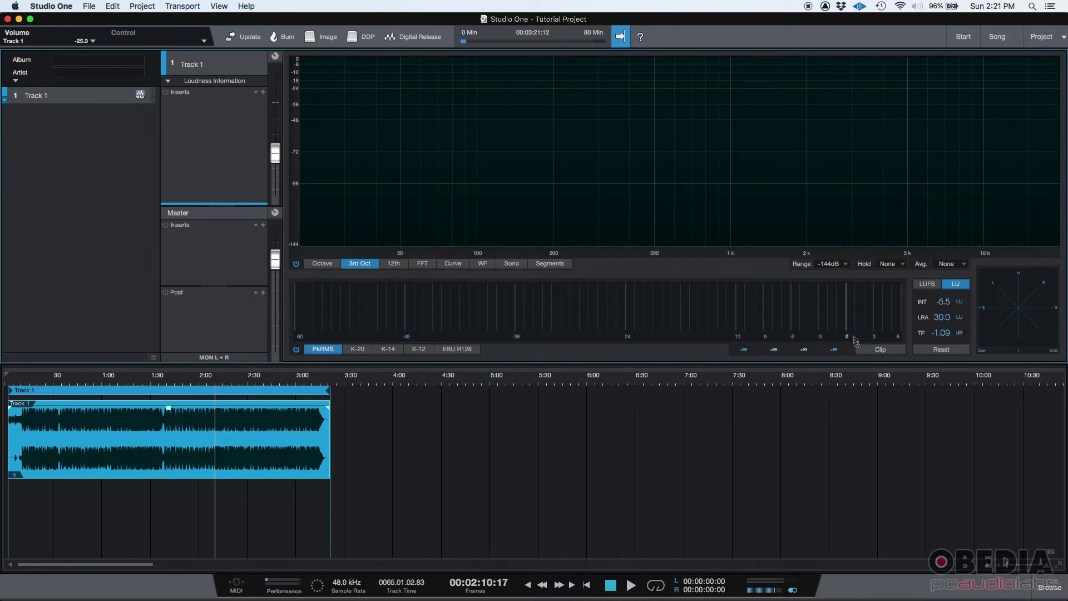
Step: Resume playback of Track 1 with the meter on the PkRMS scale
{"action": "mouse_move", "coordinate": [847, 316]}
{"action": "left_click", "coordinate": [631, 587]}
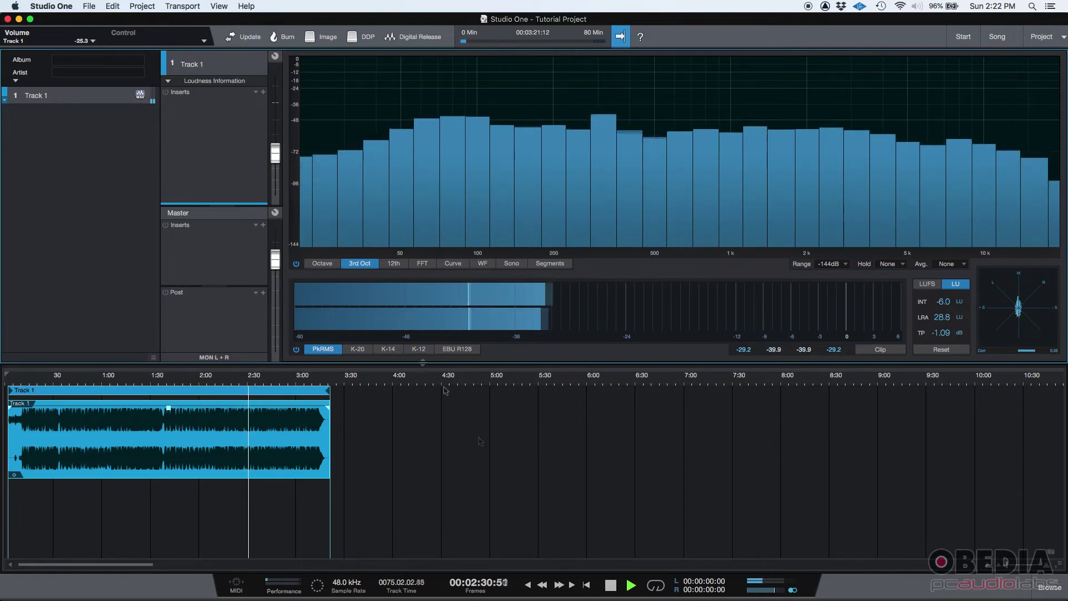
Step: Stop playback and switch the loudness readouts to LUFS, then back to LU
{"action": "left_click", "coordinate": [610, 590]}
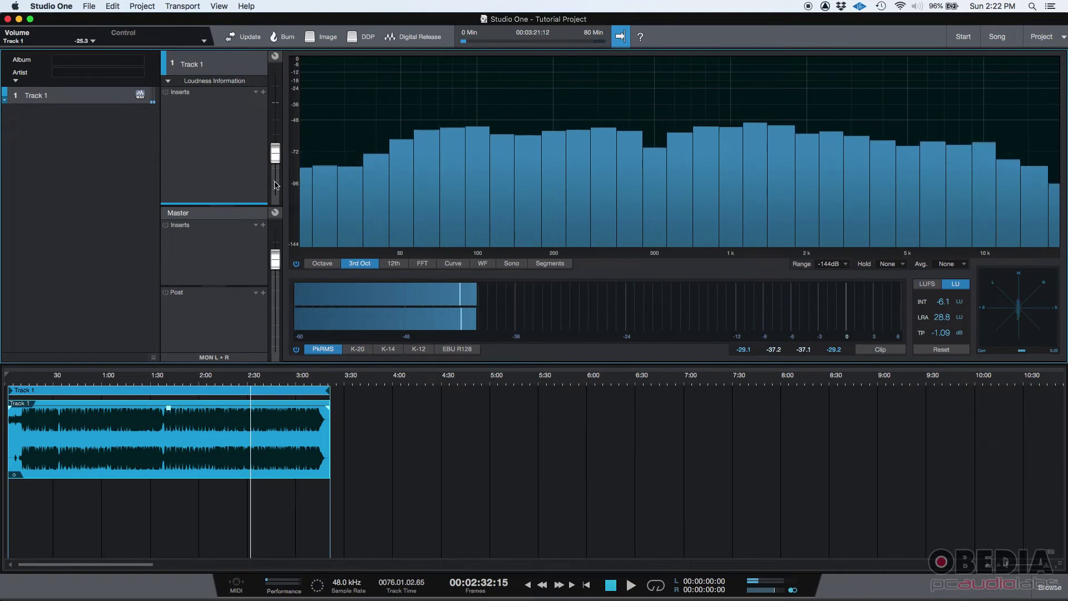
{"action": "left_click", "coordinate": [947, 286]}
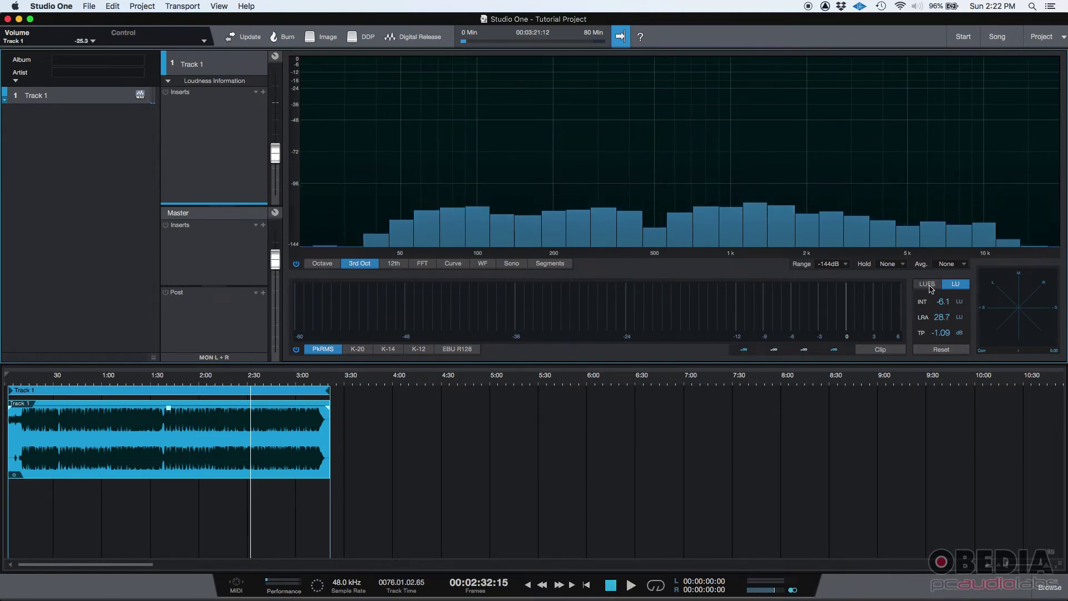
{"action": "left_click", "coordinate": [951, 286]}
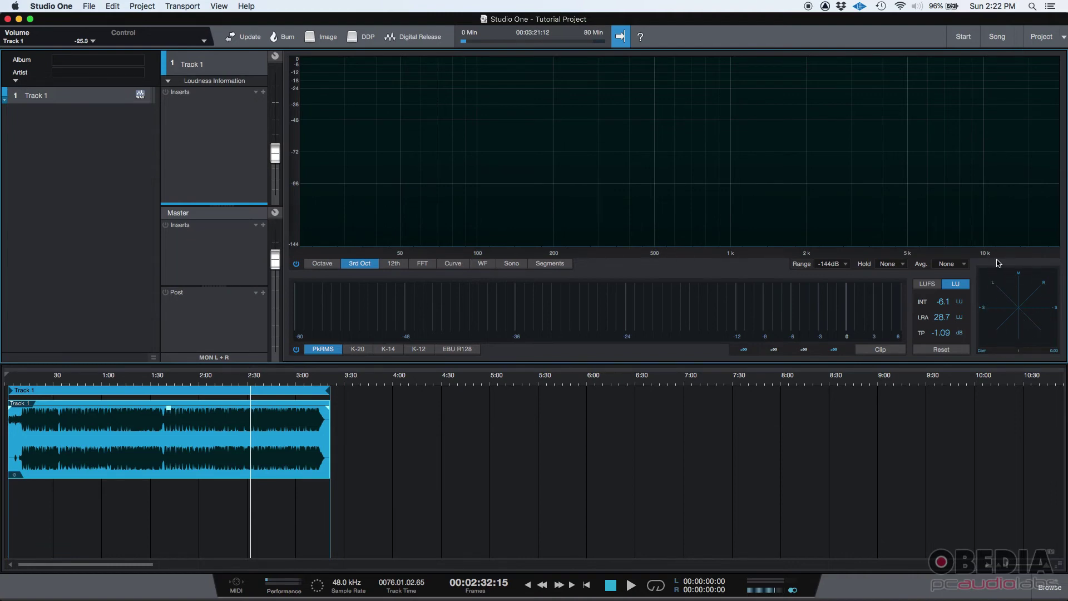
Step: Play Track 1, raise then lower its volume fader to -34.3 dB, and stop playback
{"action": "left_click", "coordinate": [631, 585]}
{"action": "left_click_drag", "start_coordinate": [274, 153], "coordinate": [275, 133]}
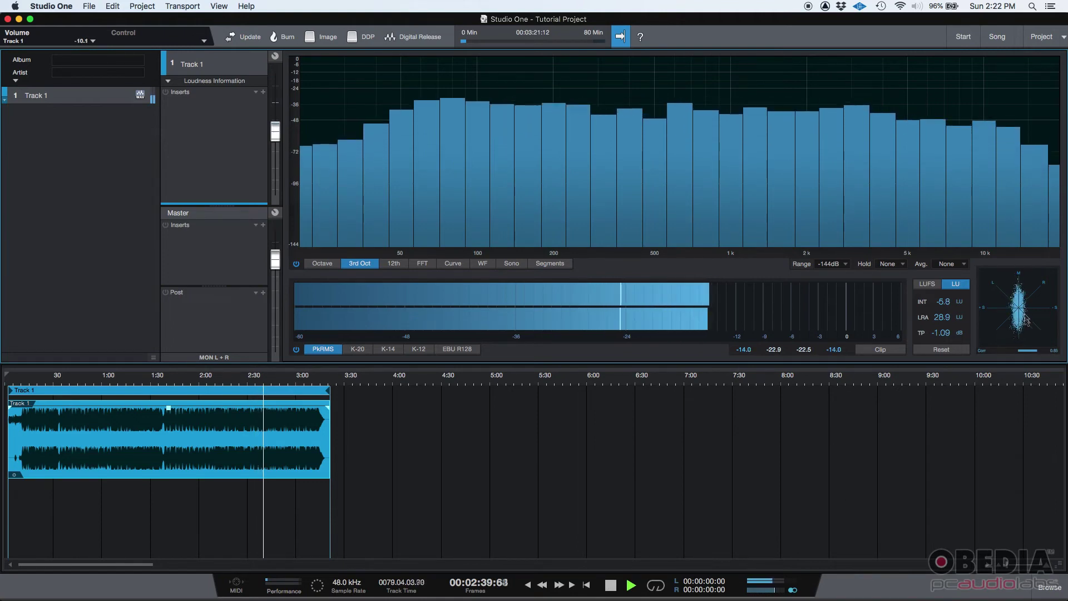
{"action": "left_click_drag", "start_coordinate": [275, 132], "coordinate": [276, 173]}
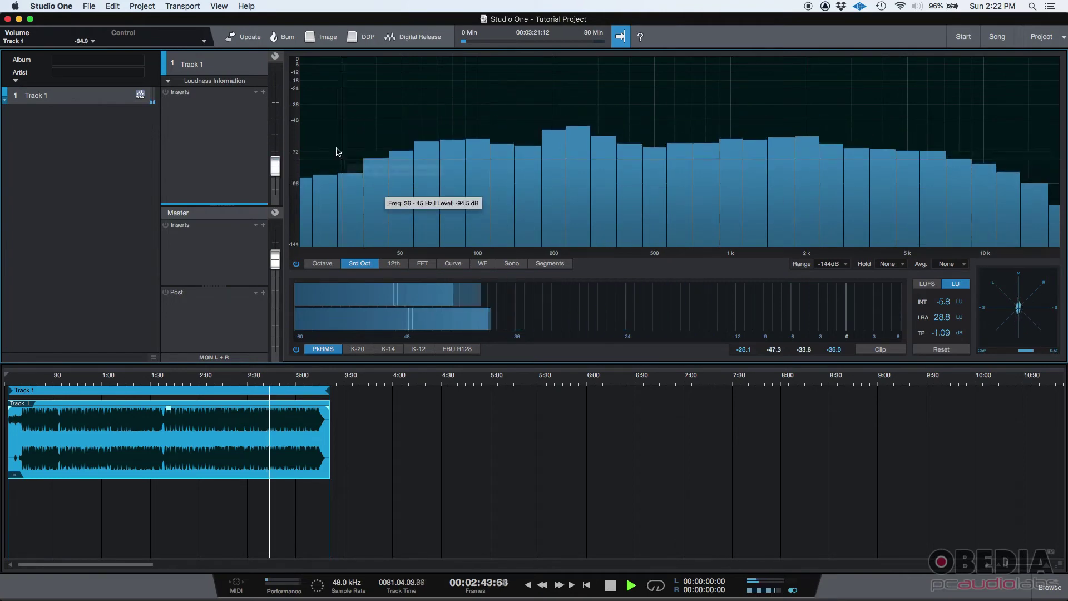
{"action": "key", "text": "space"}
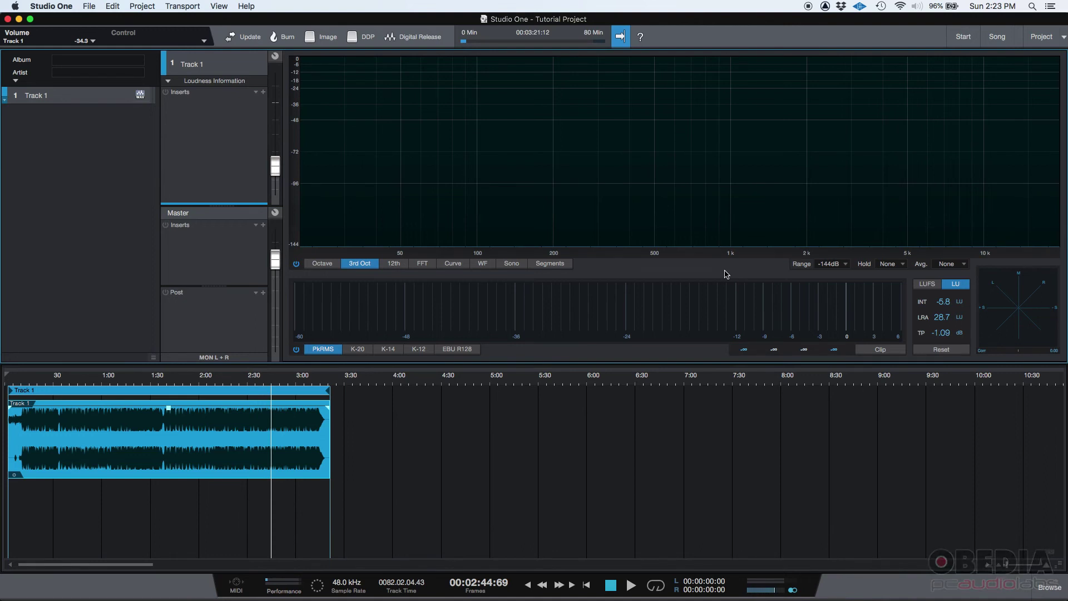
Step: Switch from Studio One to Firefox showing obedia.com with Cmd+Tab
{"action": "key", "text": "super+Tab"}
{"action": "key", "text": "super+Tab"}
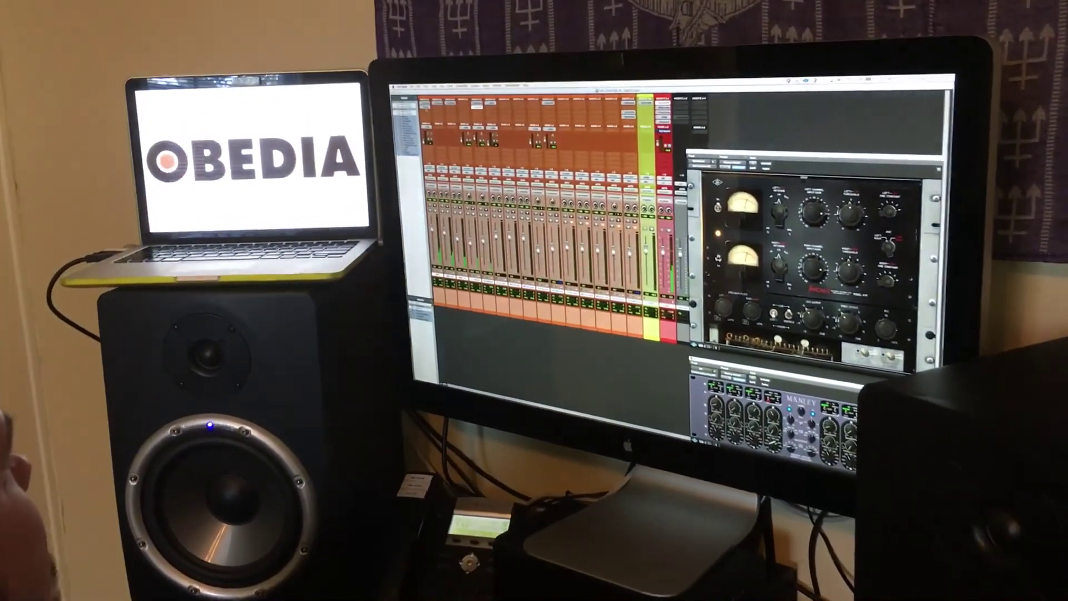
Step: Scroll the OBEDIA page down to Rates and Services and open the SIGN UP NOW form
{"action": "left_click", "coordinate": [738, 371]}
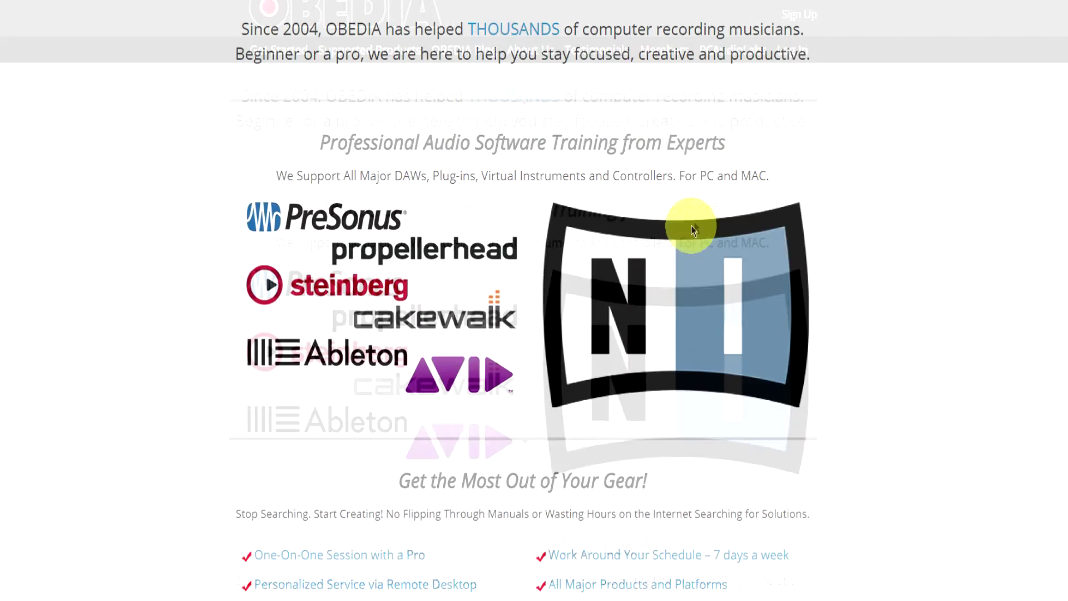
{"action": "scroll", "coordinate": [663, 250], "scroll_direction": "down", "scroll_amount": 20}
{"action": "scroll", "coordinate": [628, 271], "scroll_direction": "down", "scroll_amount": 15}
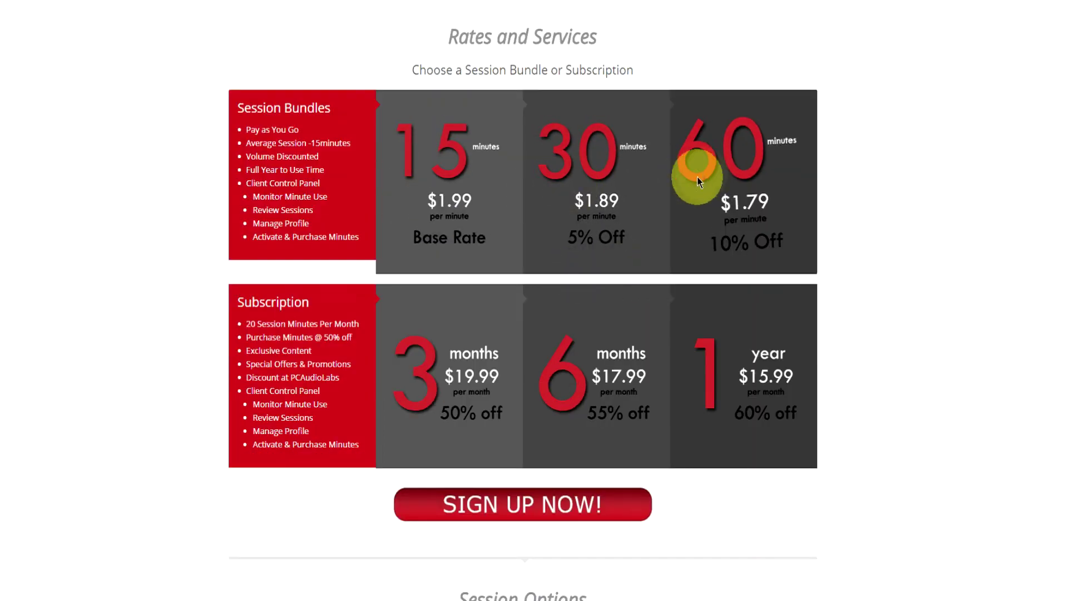
{"action": "scroll", "coordinate": [612, 373], "scroll_direction": "down", "scroll_amount": 3}
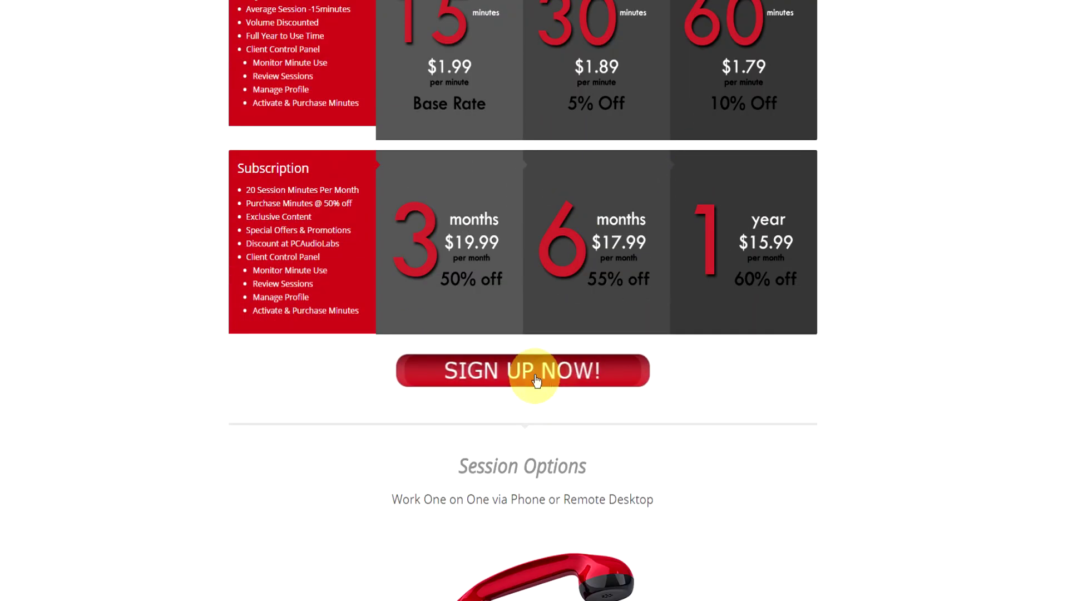
{"action": "left_click", "coordinate": [544, 374]}
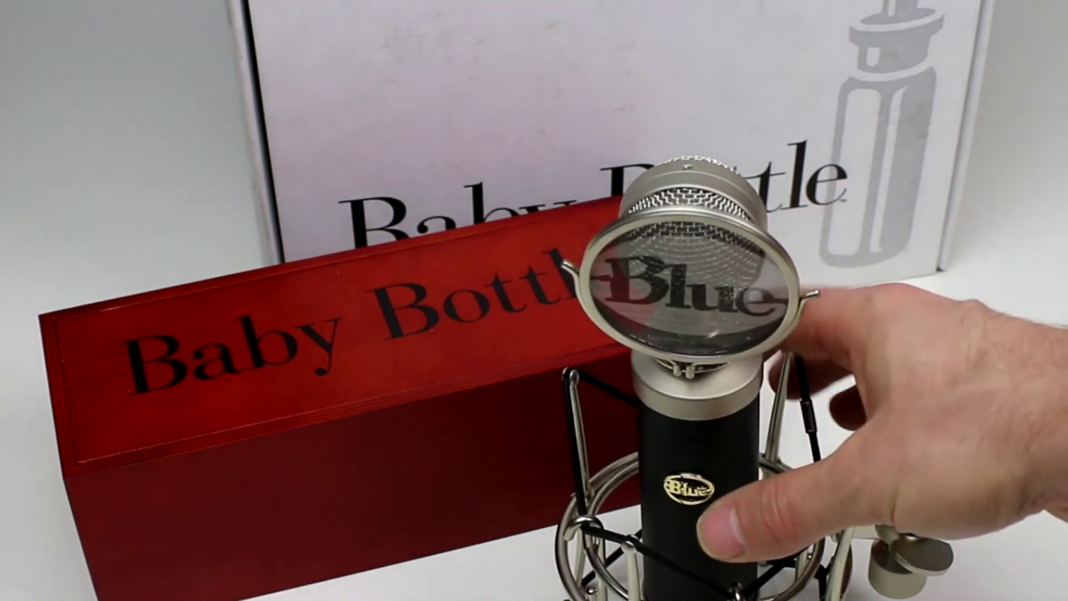